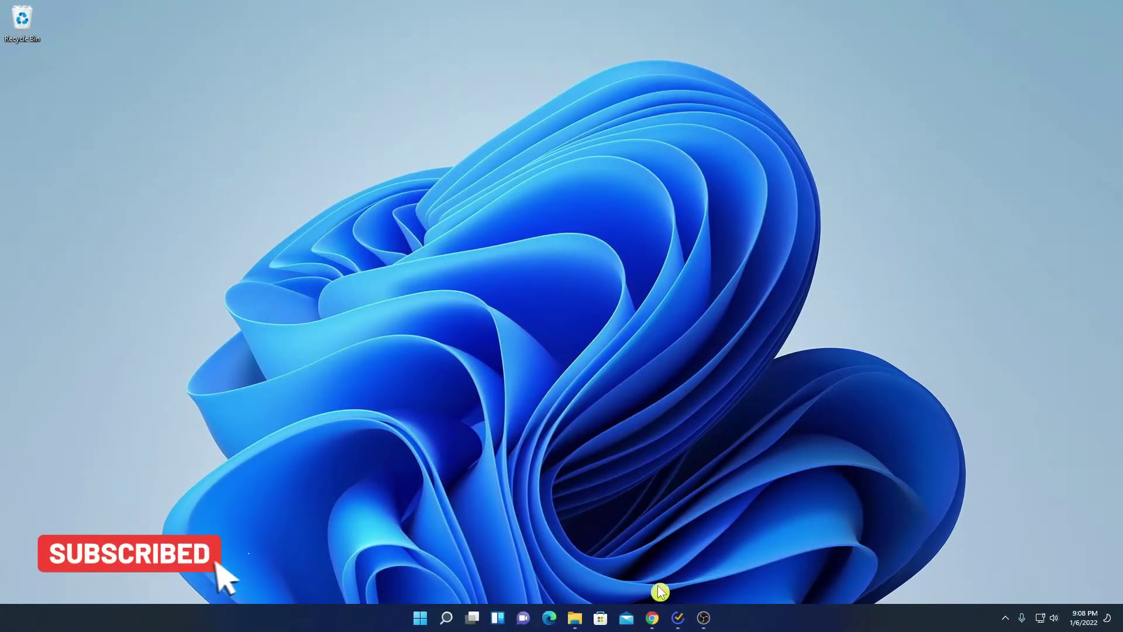
Bring up Chrome's Google results for Acrobat Reader and open the get.adobe.com/reader download page
left_click(651, 617)
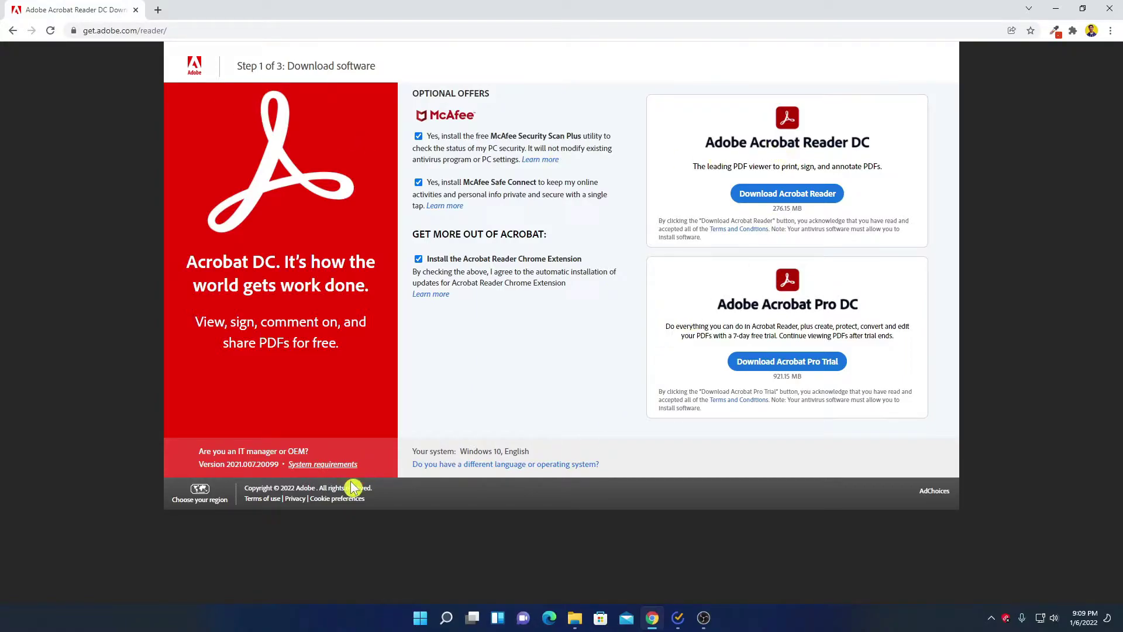
left_click(338, 468)
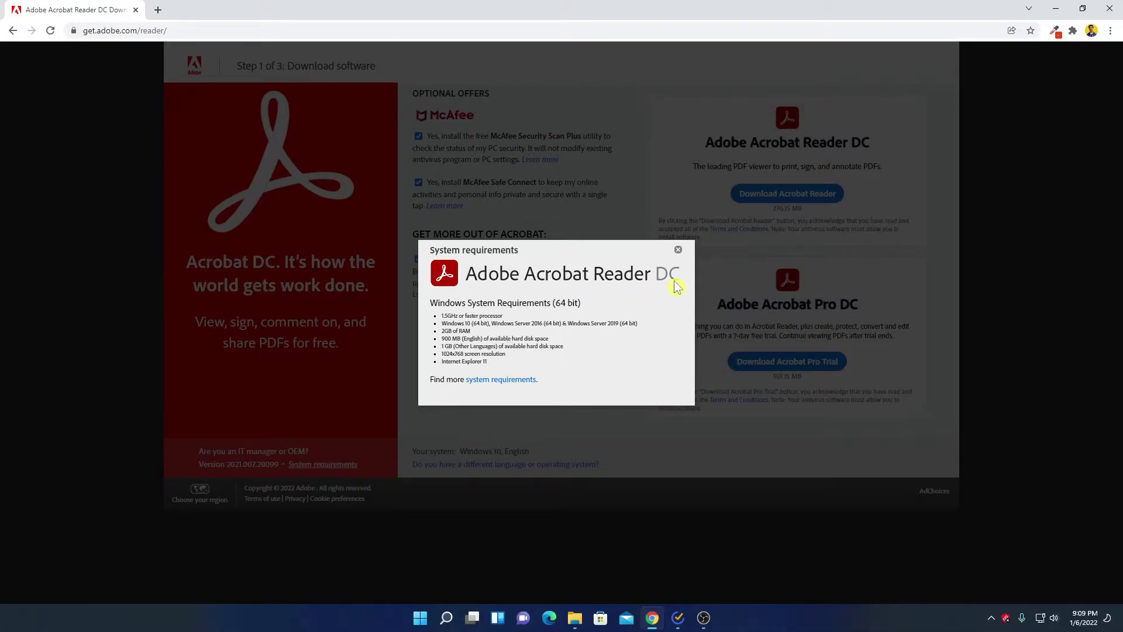
left_click(678, 250)
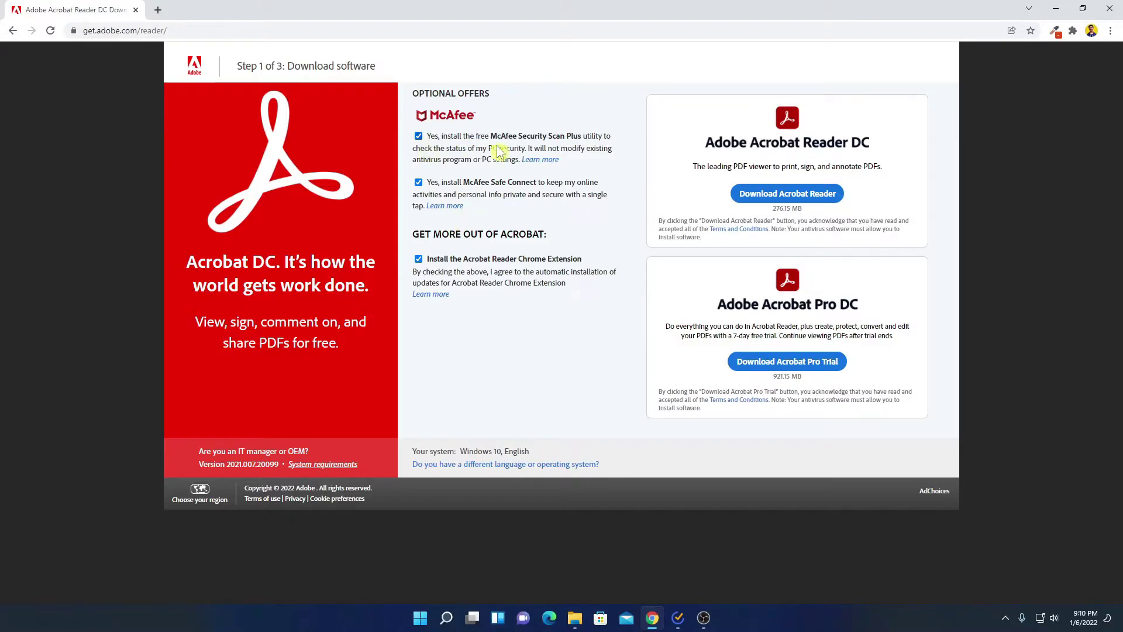
Decline the McAfee Security Scan Plus and McAfee Safe Connect optional offers
left_click(418, 136)
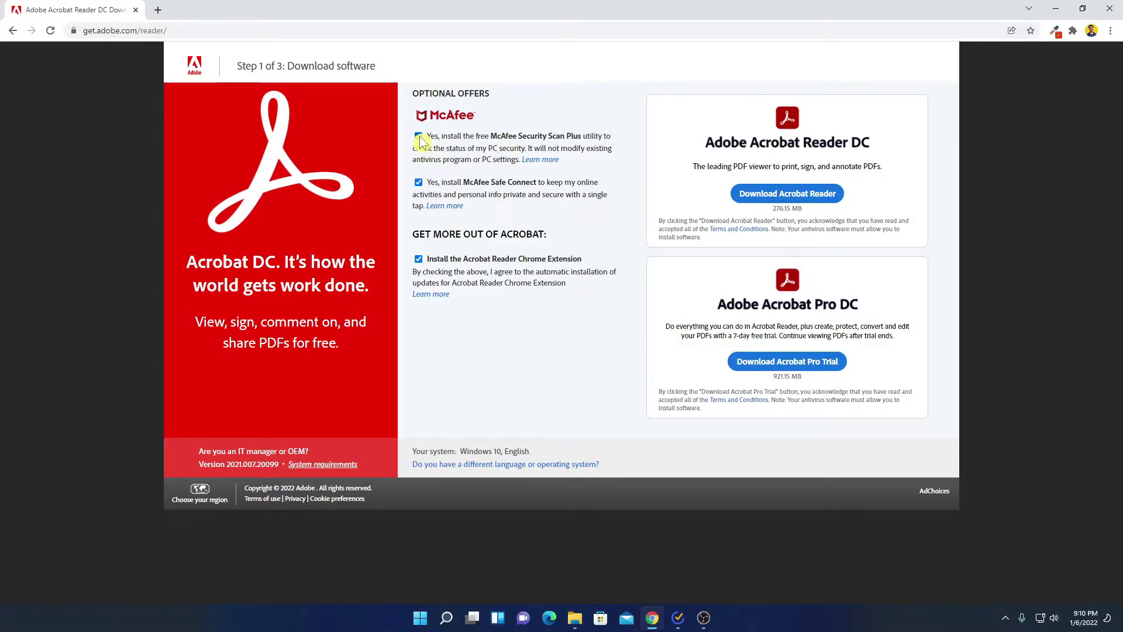
left_click(418, 182)
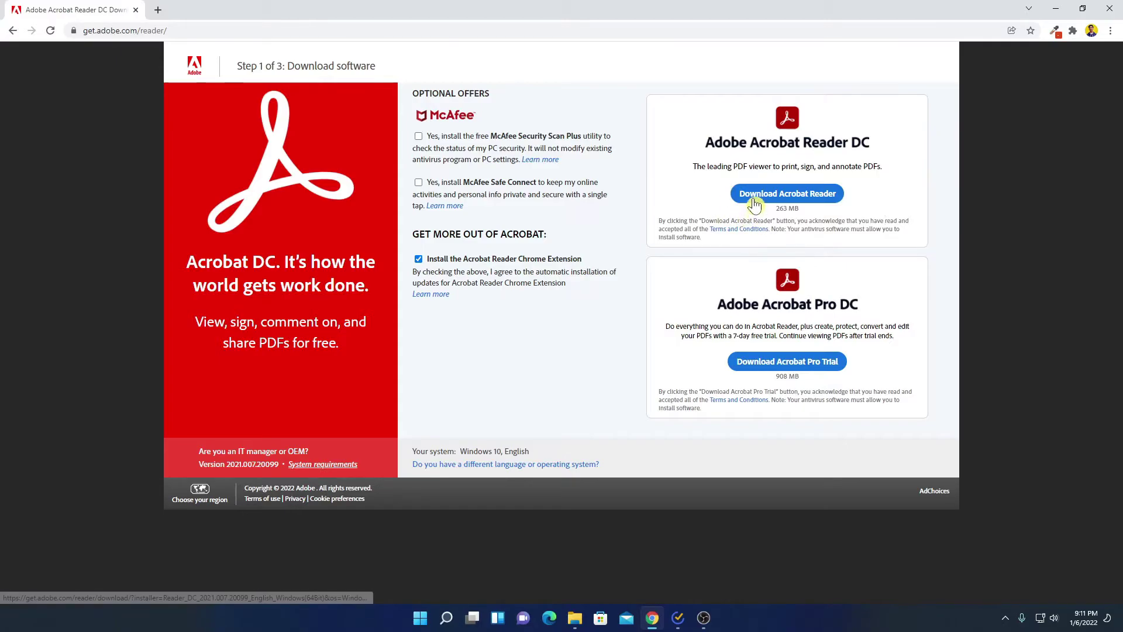
Download Acrobat Reader, run the installer from Chrome's download bar, and minimize Chrome
left_click(821, 200)
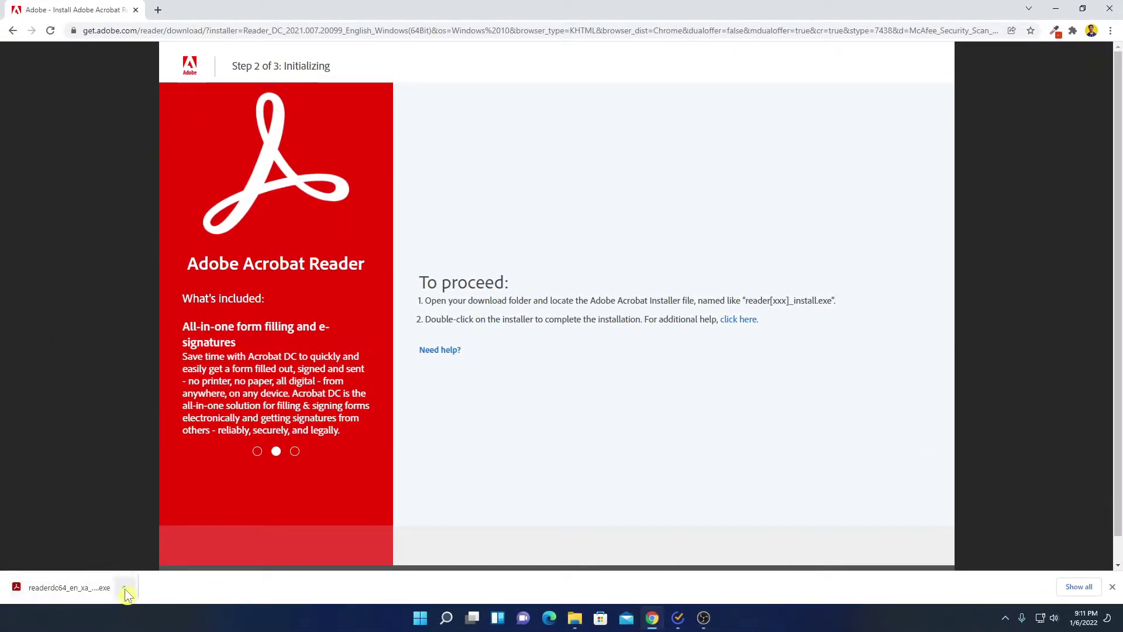
left_click(125, 590)
left_click(170, 510)
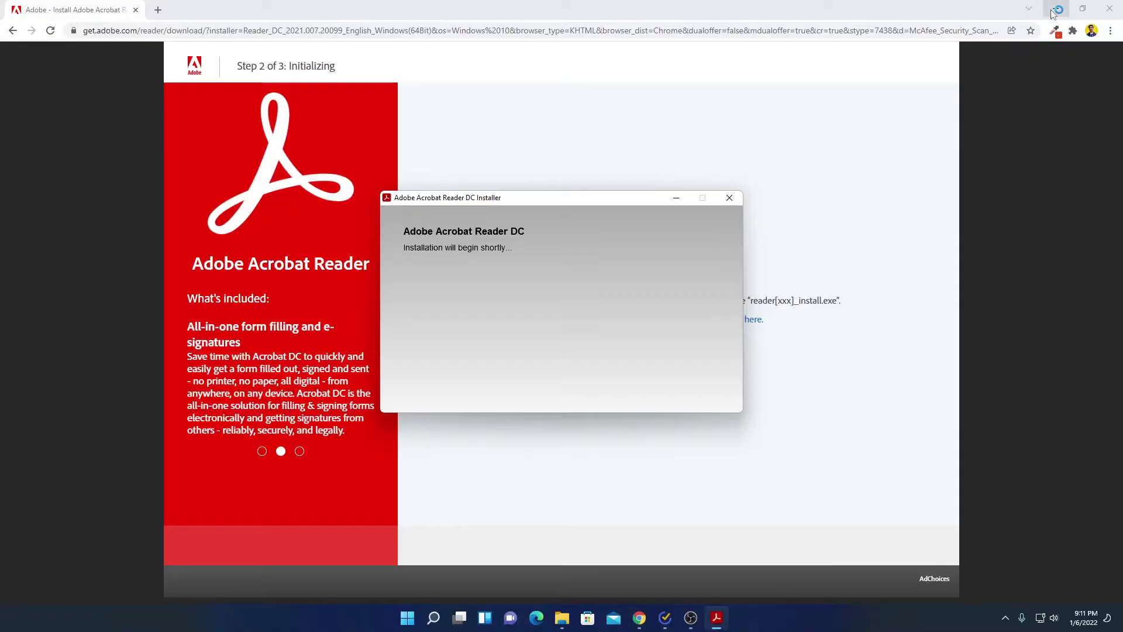
left_click(1054, 10)
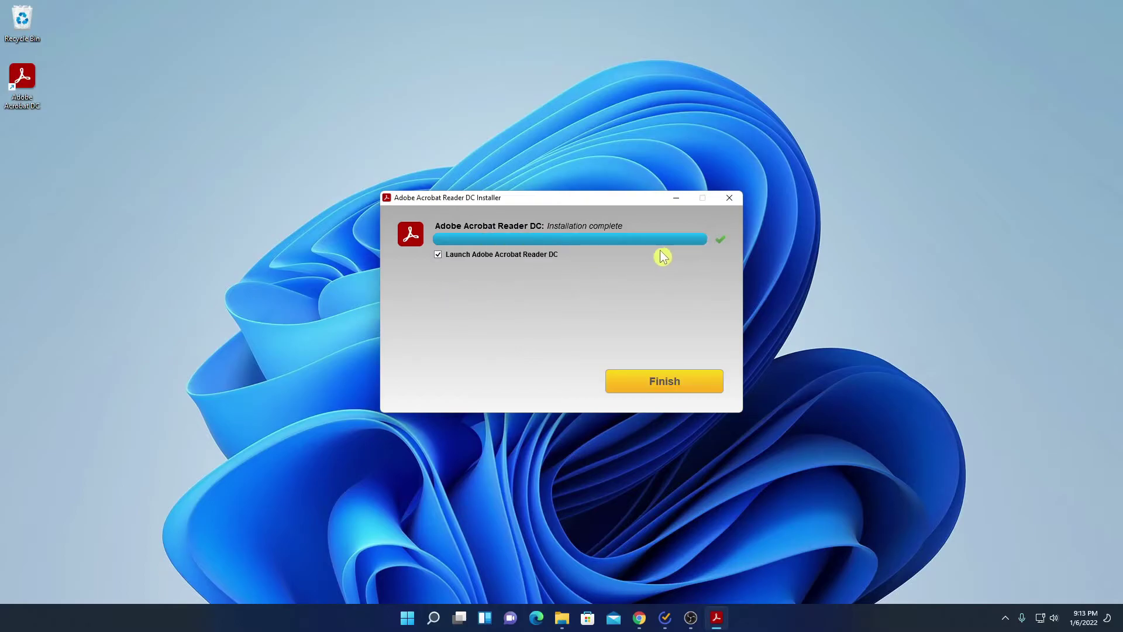
Finish the installer with Launch unticked and select the Acrobat DC desktop shortcut
left_click(437, 256)
left_click(681, 390)
left_click_drag(73, 144, 17, 81)
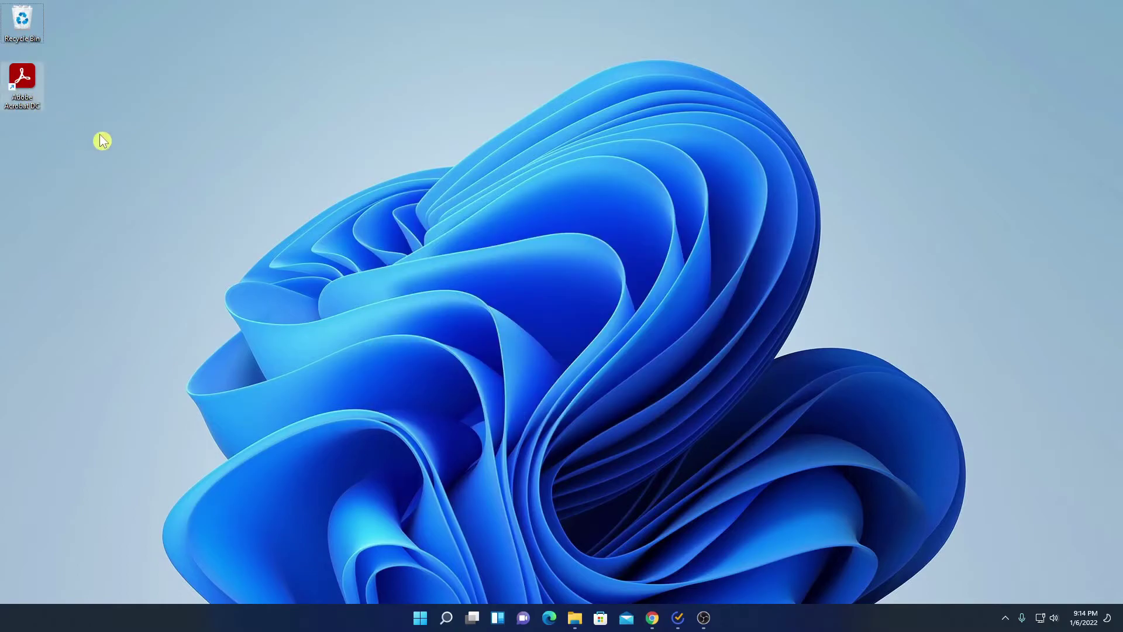
left_click_drag(74, 136, 16, 82)
Search Windows for 'adoble' and launch Adobe Acrobat DC from the results
left_click(449, 617)
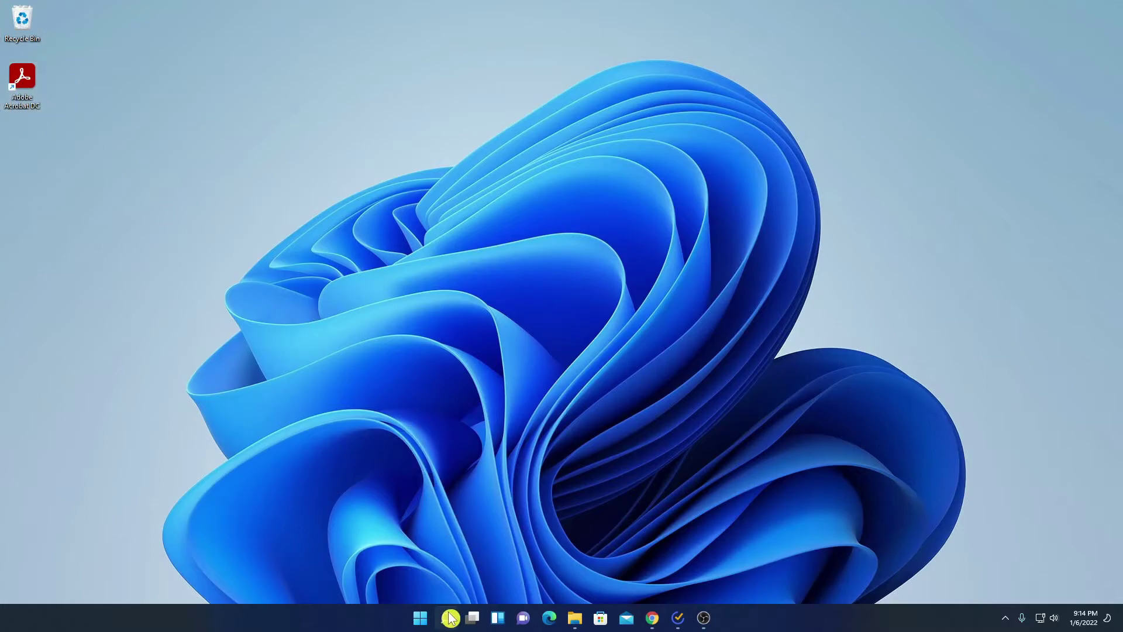
type("adoble")
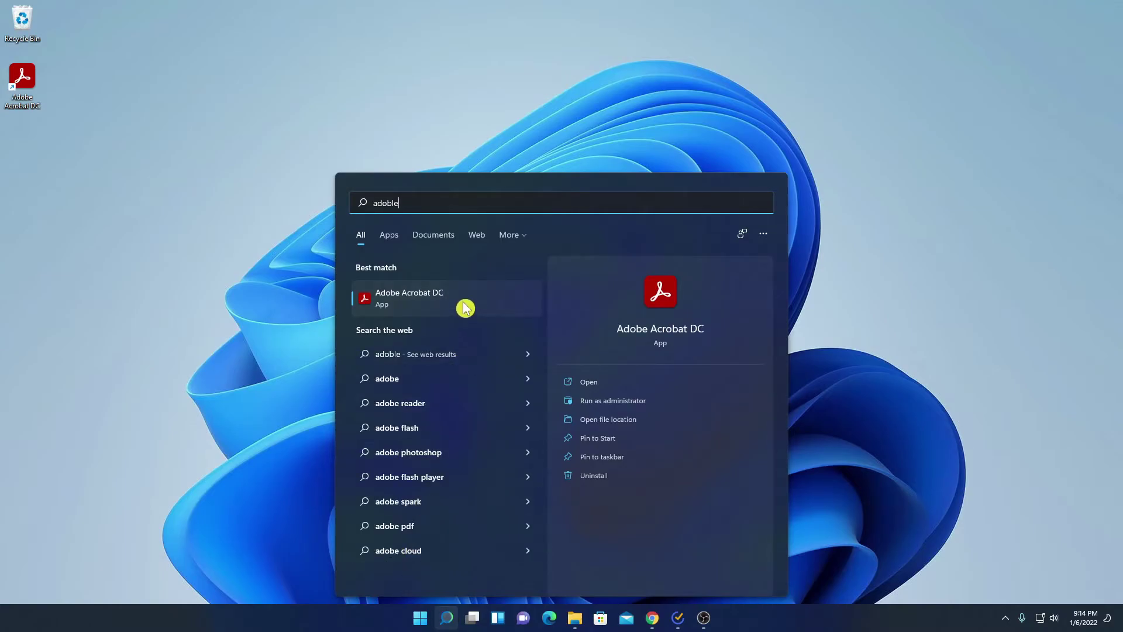
left_click(638, 383)
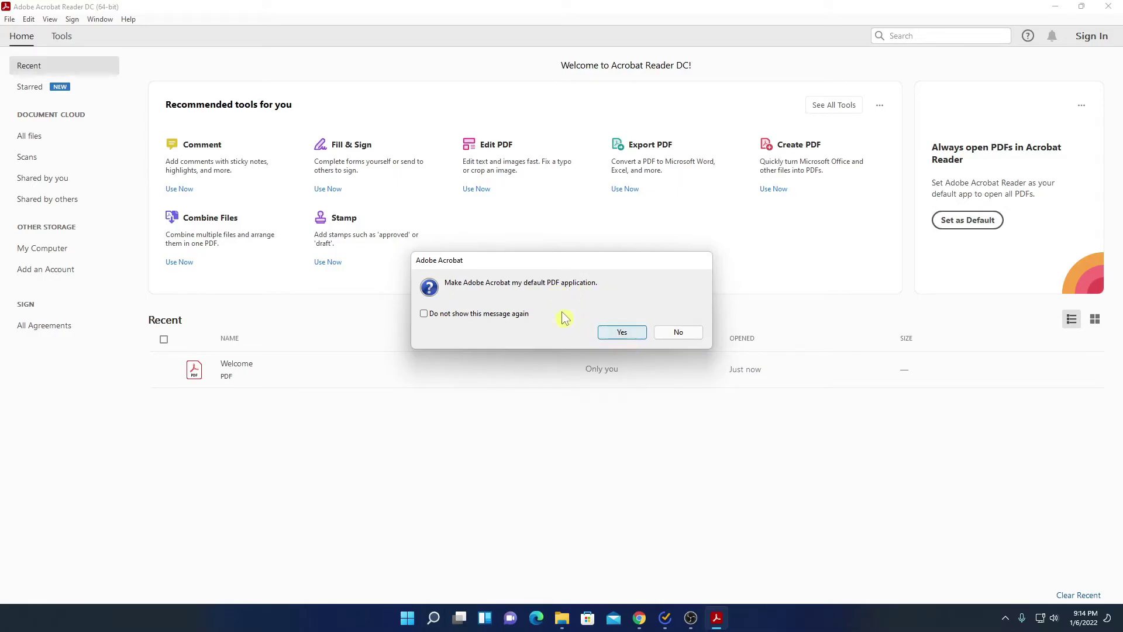
Accept the default-app prompt and set Adobe Acrobat DC as the .pdf handler in Properties
left_click(621, 332)
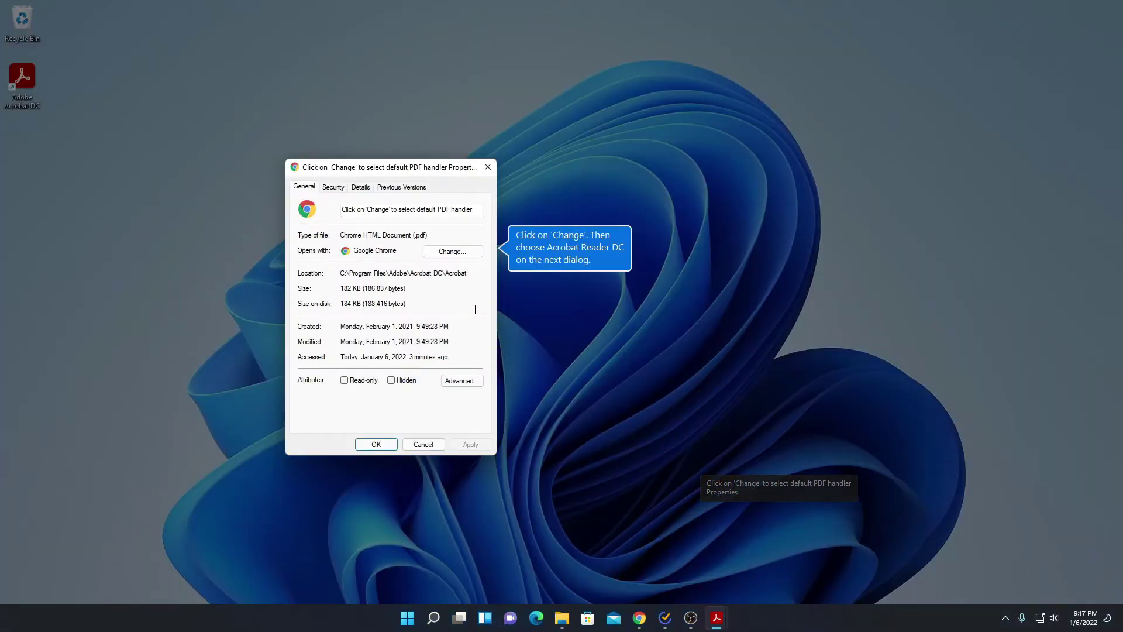
left_click(449, 254)
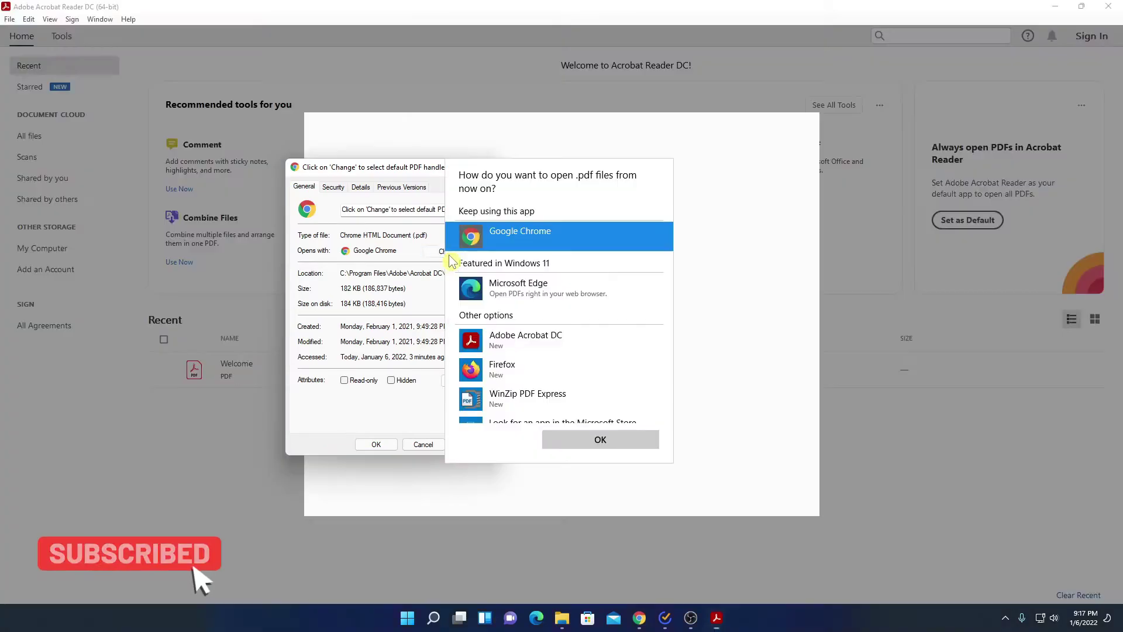
left_click(502, 345)
left_click(603, 442)
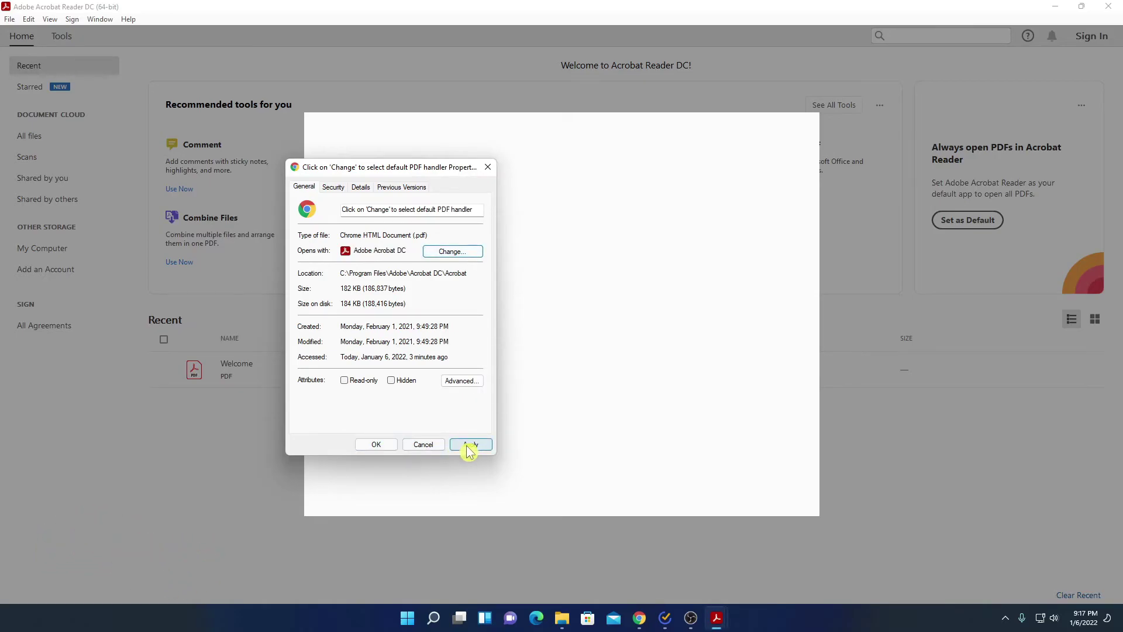
left_click(374, 446)
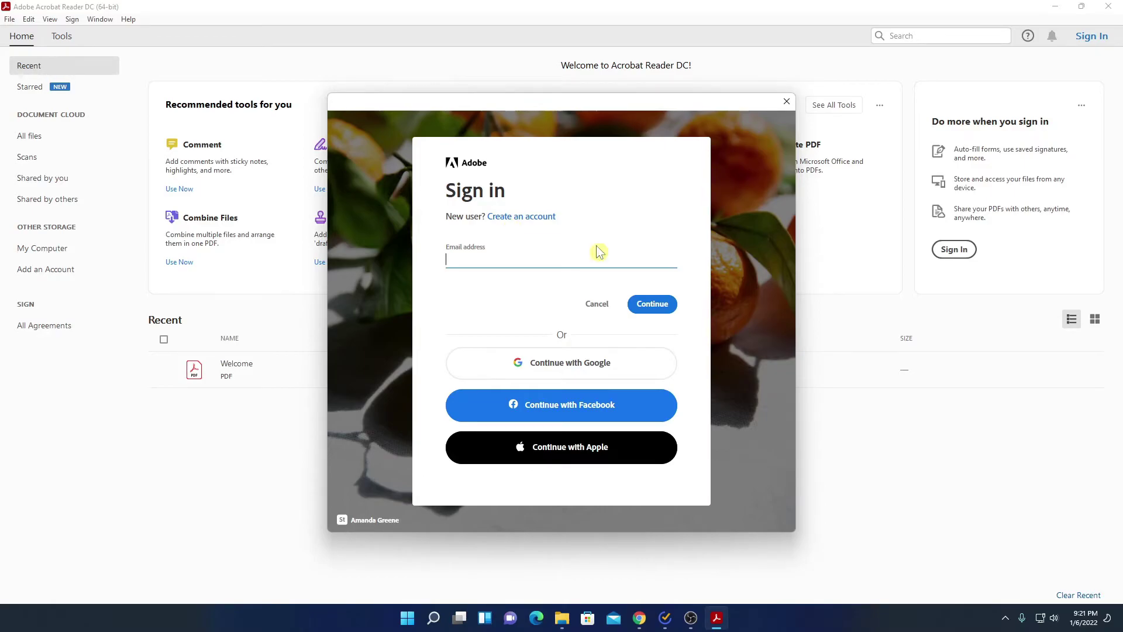
Close the Adobe sign-in window to reveal the Home screen
left_click(784, 103)
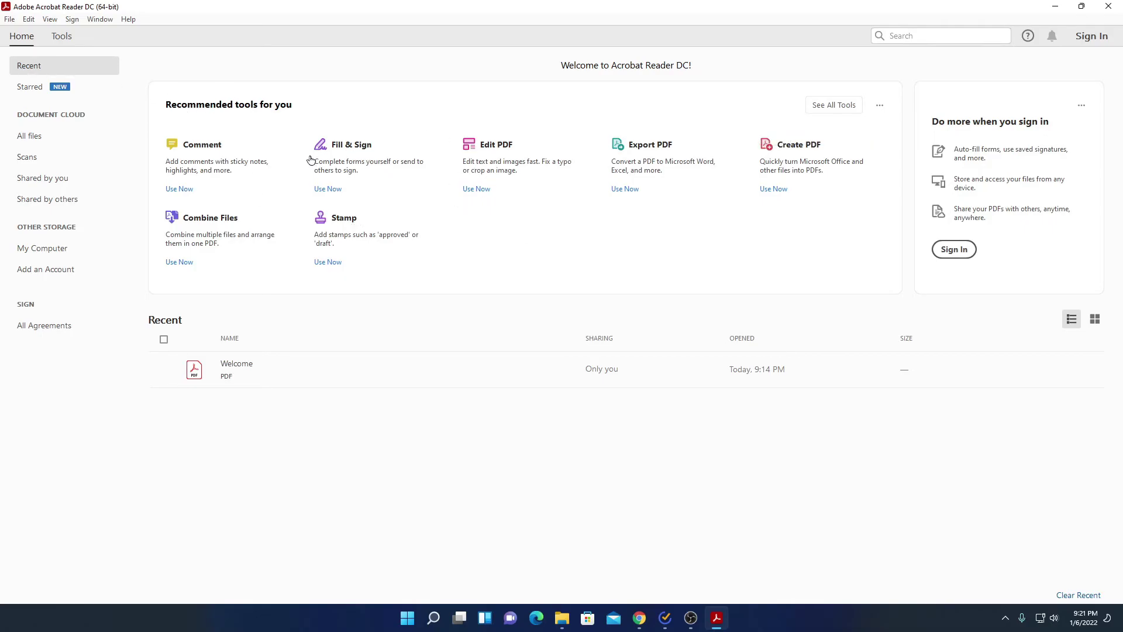
View the full Tools page, then go back to Home with the Welcome PDF under Recent
left_click(61, 36)
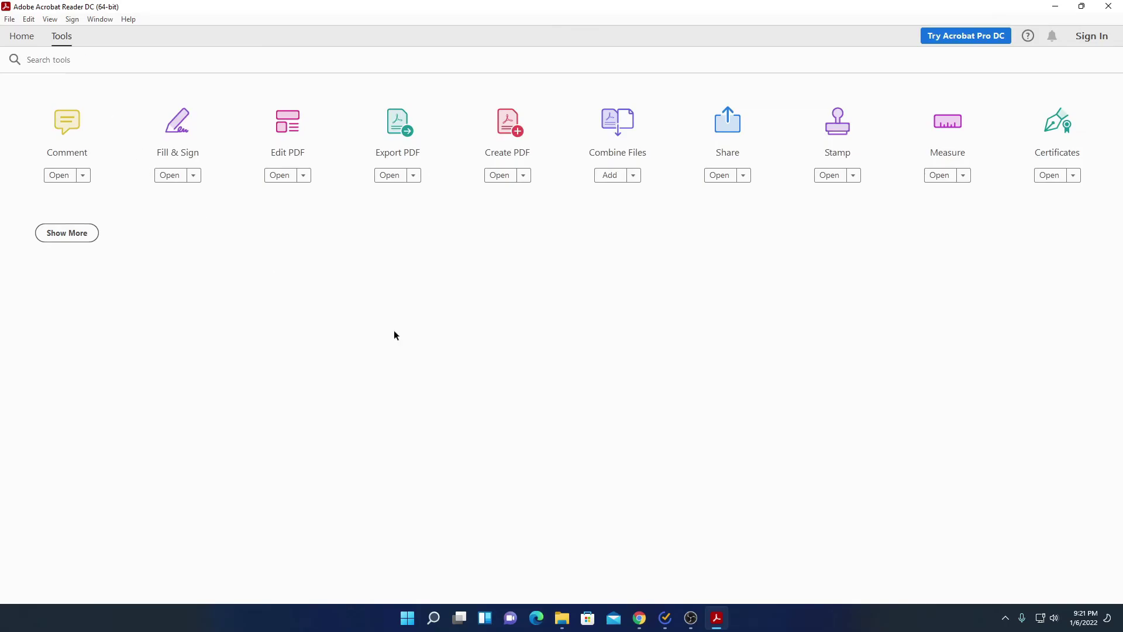
left_click(21, 36)
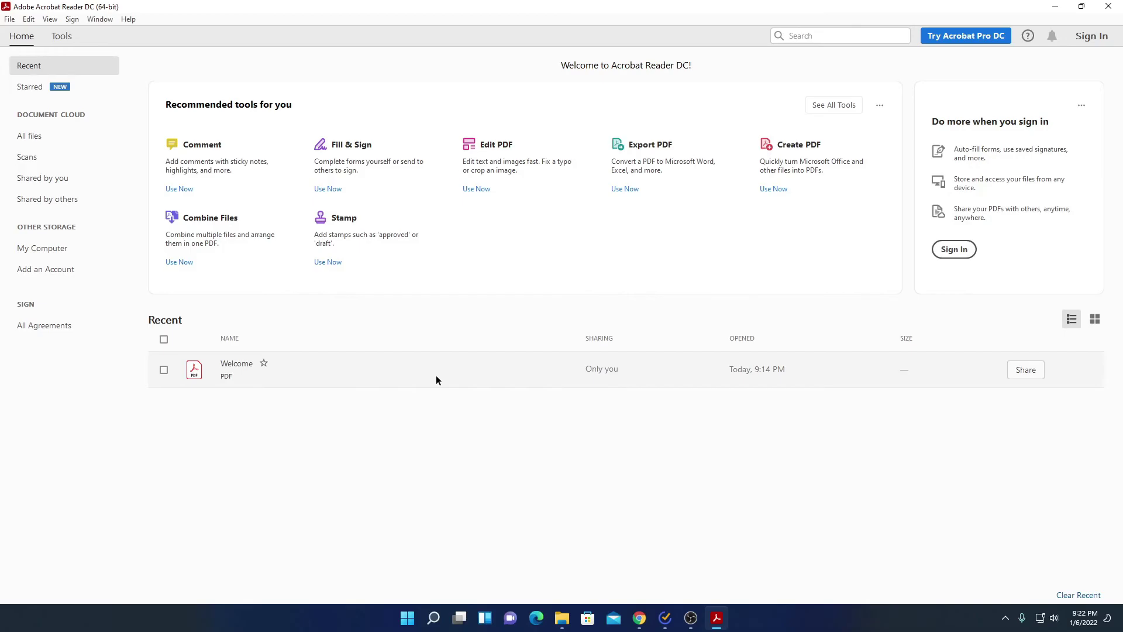
Open the Welcome PDF, restore the Acrobat window down and shift it slightly right
double_click(391, 375)
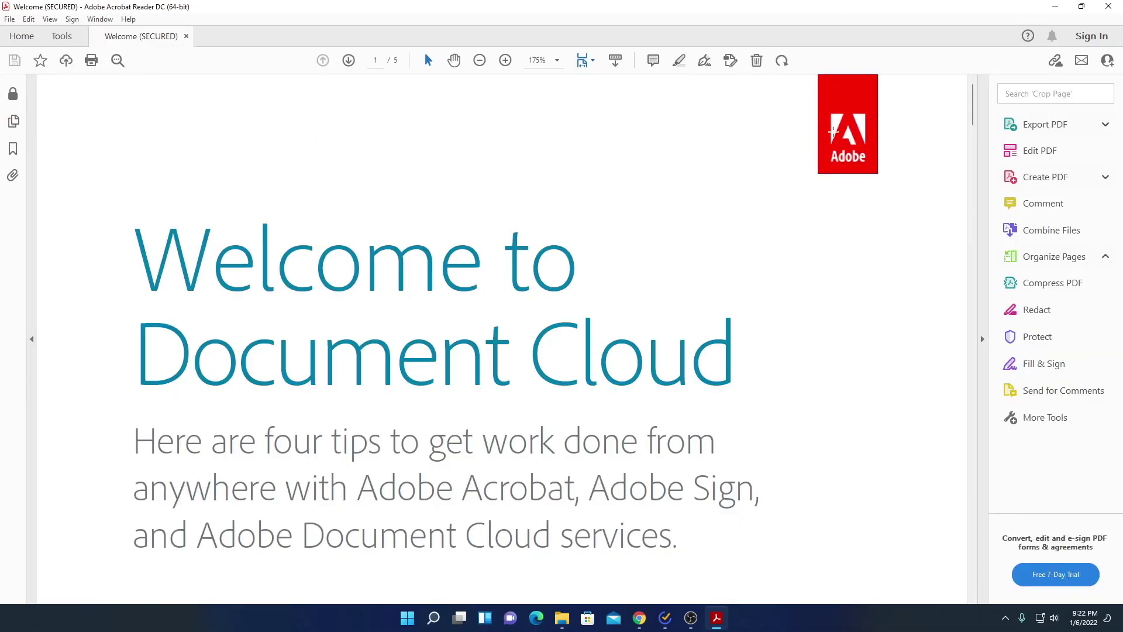
scroll(820, 396, "down", 15)
mouse_move(1083, 7)
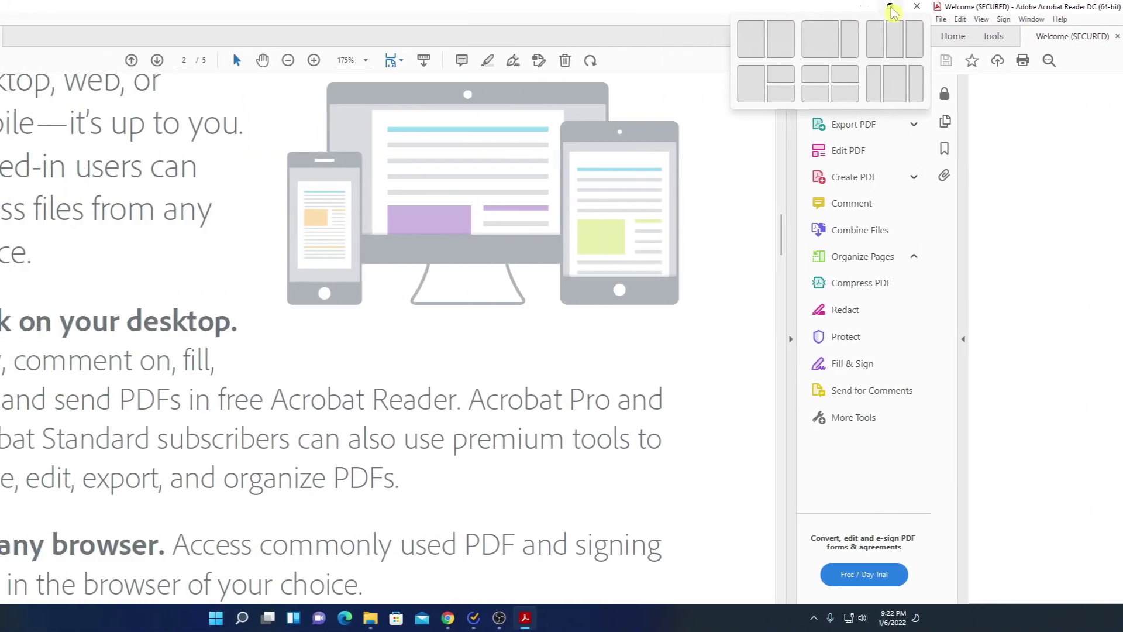
left_click(890, 8)
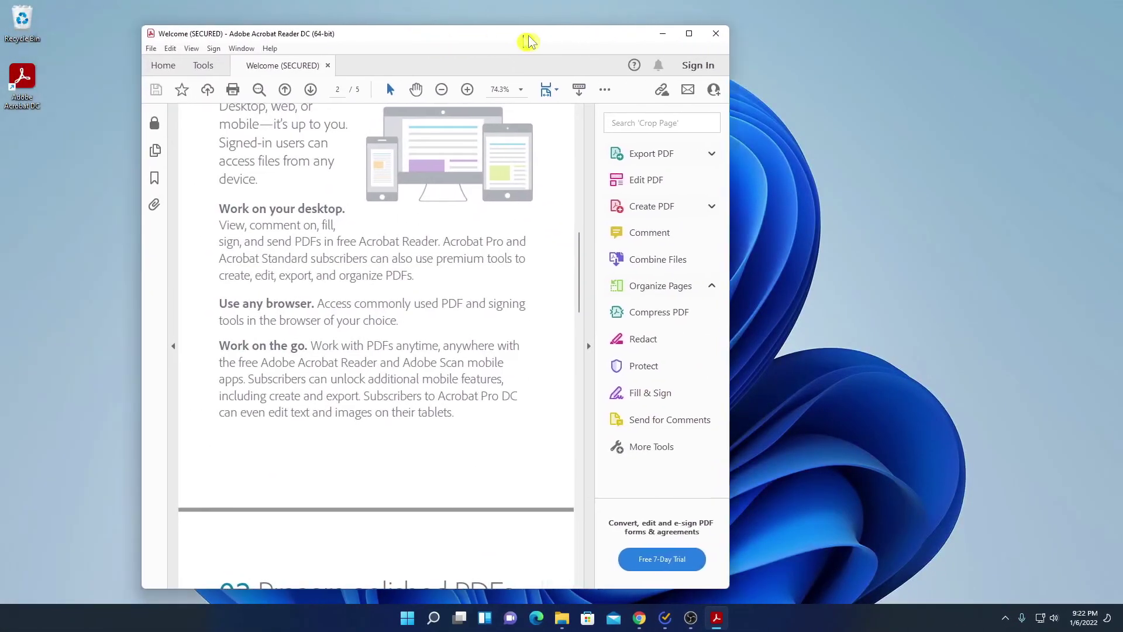
left_click_drag(529, 36, 600, 37)
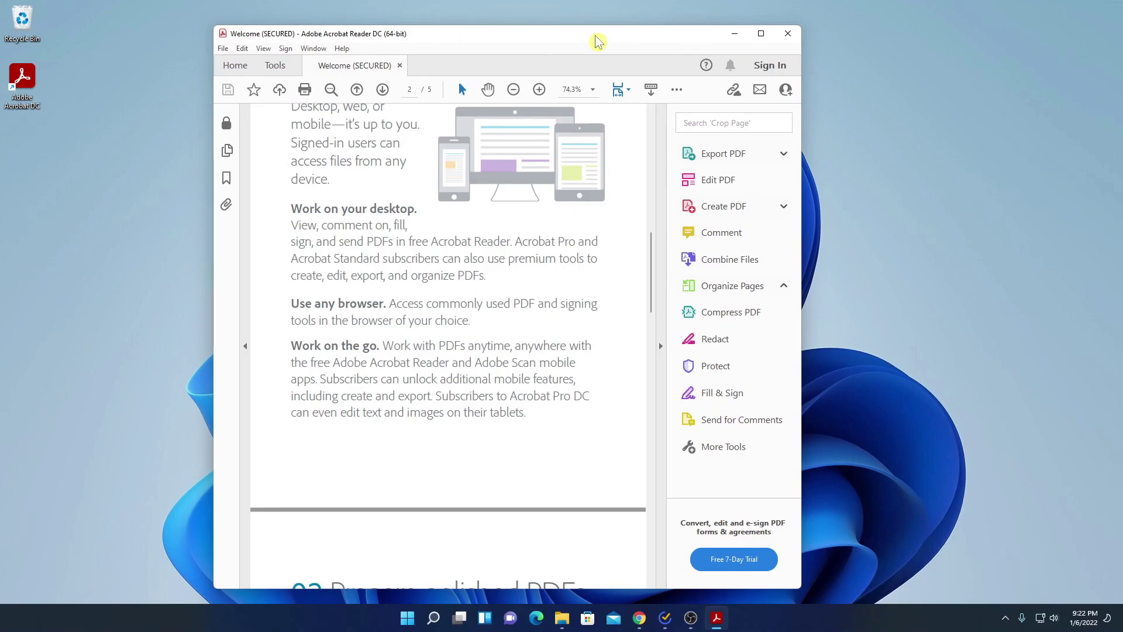
Scroll back to the top of the Welcome PDF and minimize Acrobat
scroll(584, 296, "up", 3)
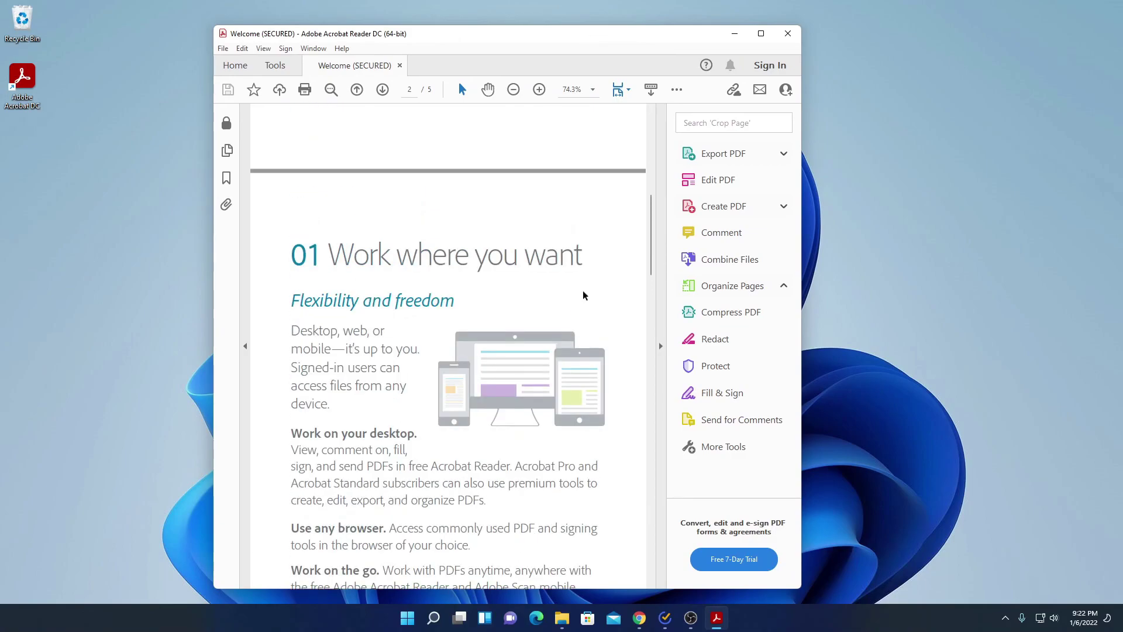
scroll(584, 296, "up", 1)
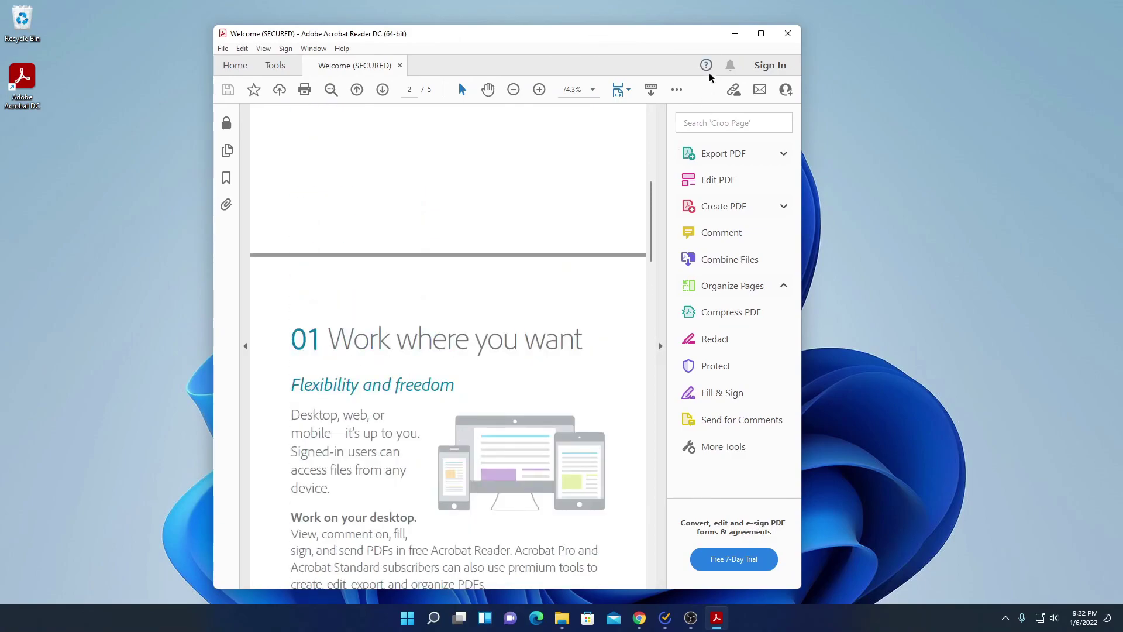
left_click(734, 39)
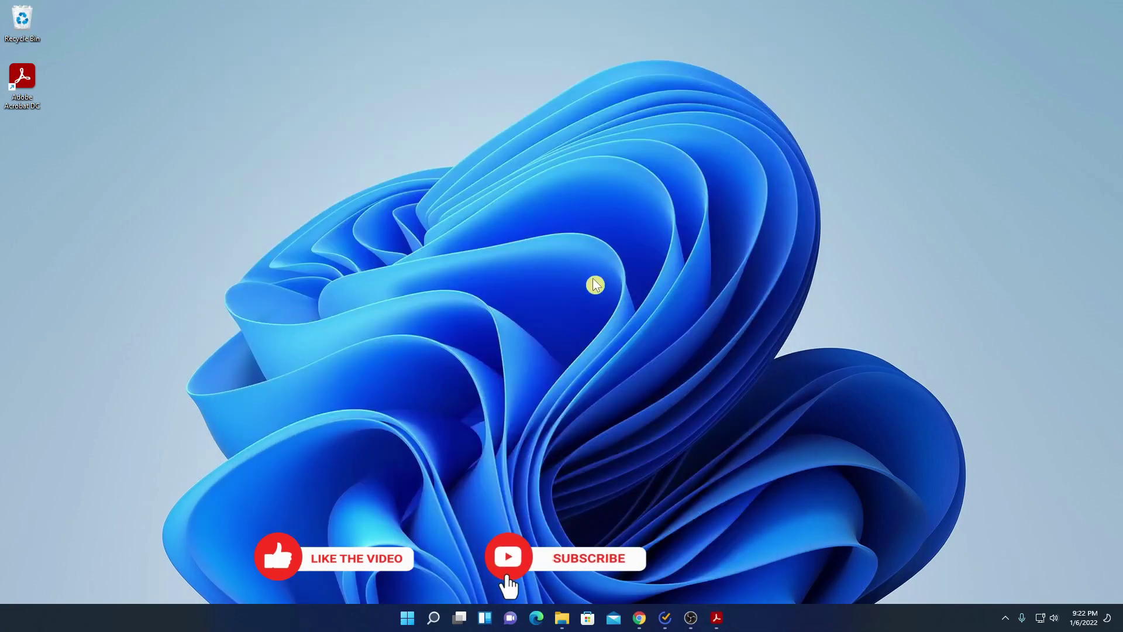